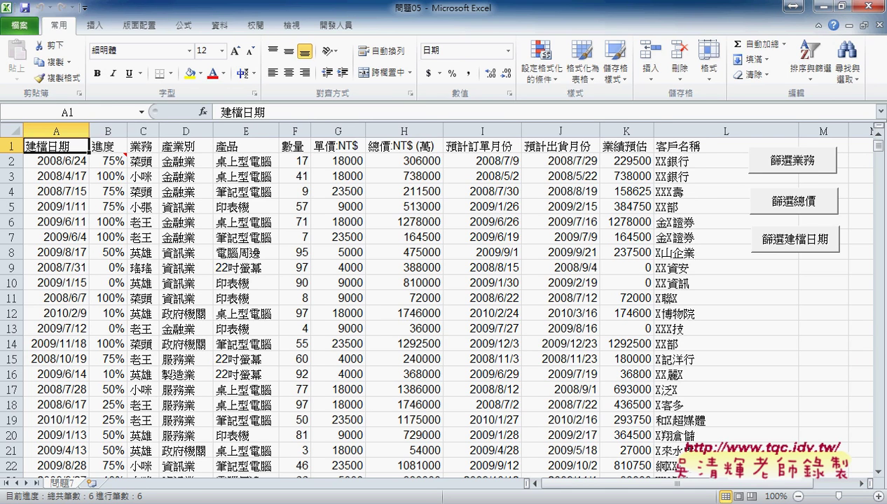
# Step: Open the 程式碼 document from the course Drive folder to show the Sub 篩選業務() code
pyautogui.click(204, 464)
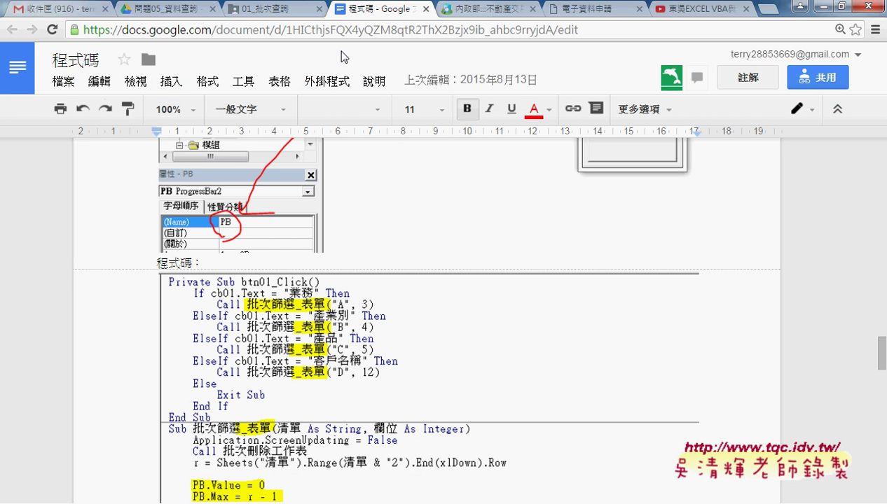
pyautogui.click(162, 9)
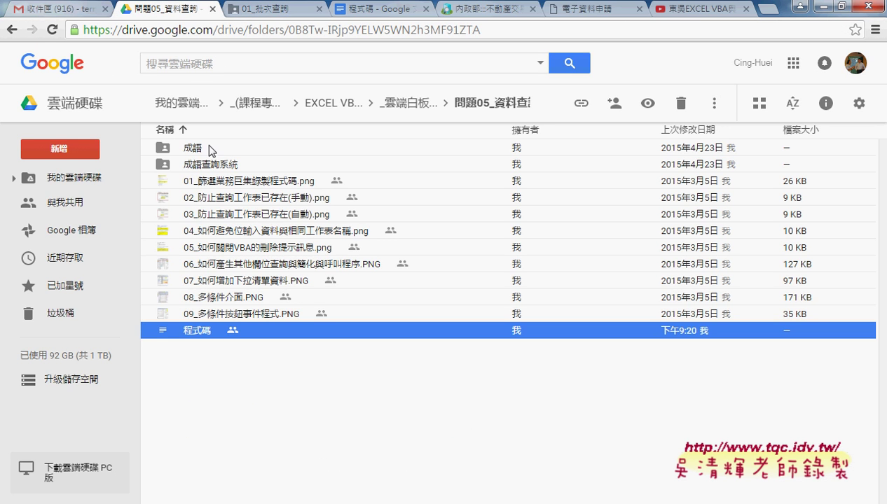
pyautogui.doubleClick(220, 331)
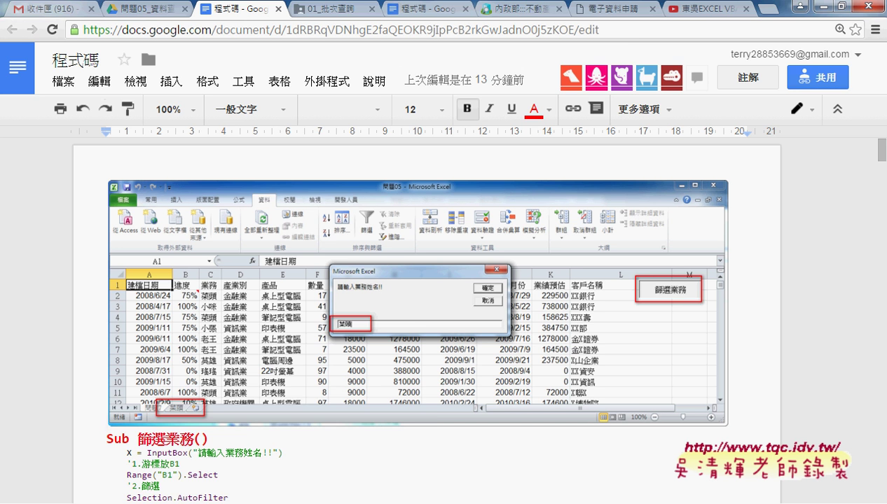
pyautogui.click(307, 483)
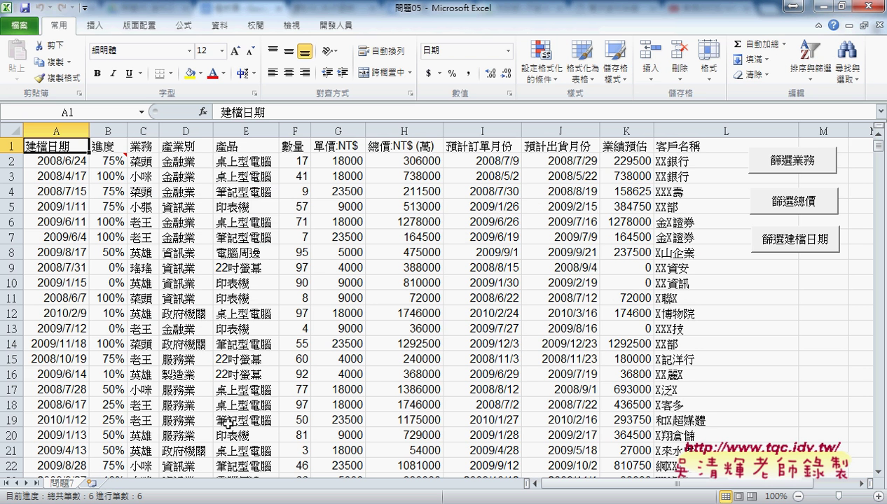
pyautogui.click(180, 145)
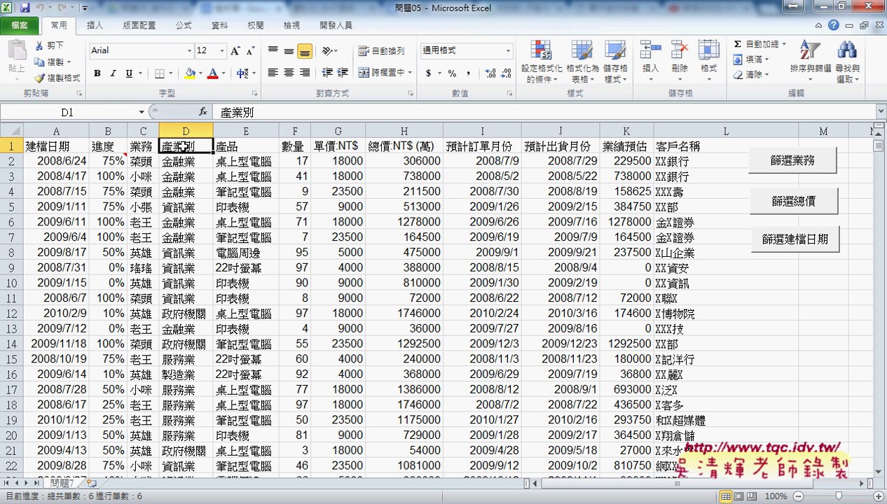
pyautogui.click(241, 150)
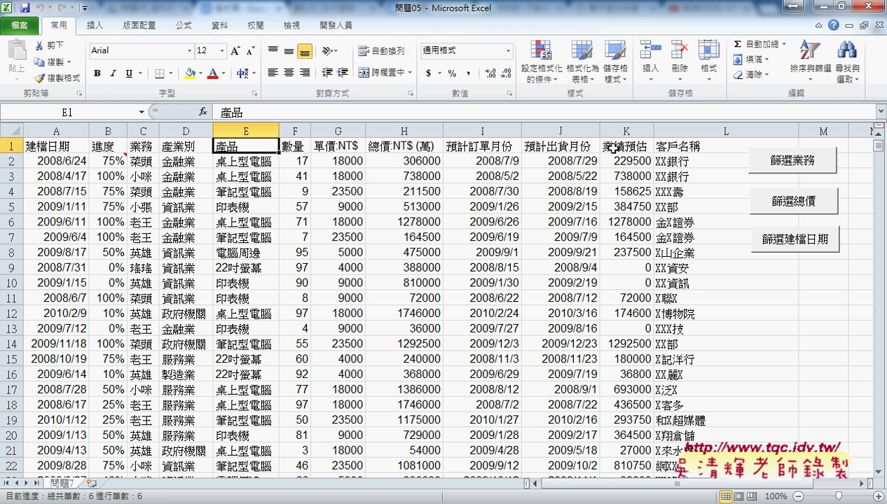
pyautogui.click(669, 146)
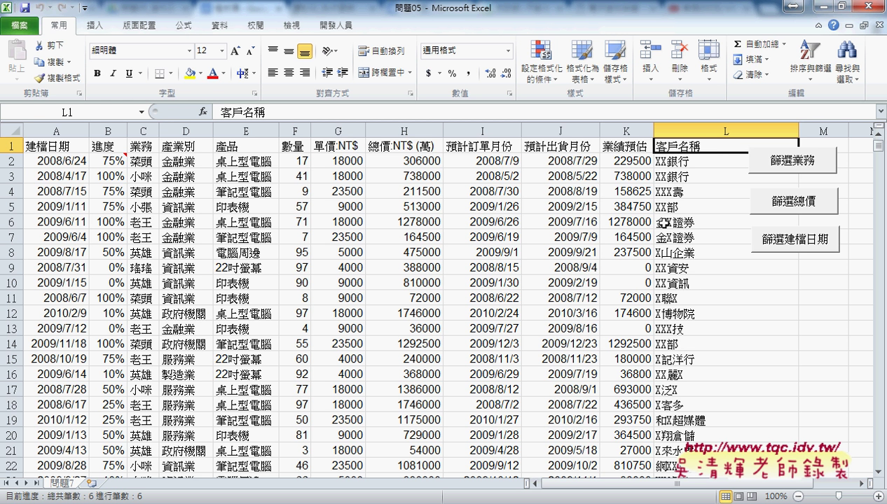
pyautogui.click(183, 148)
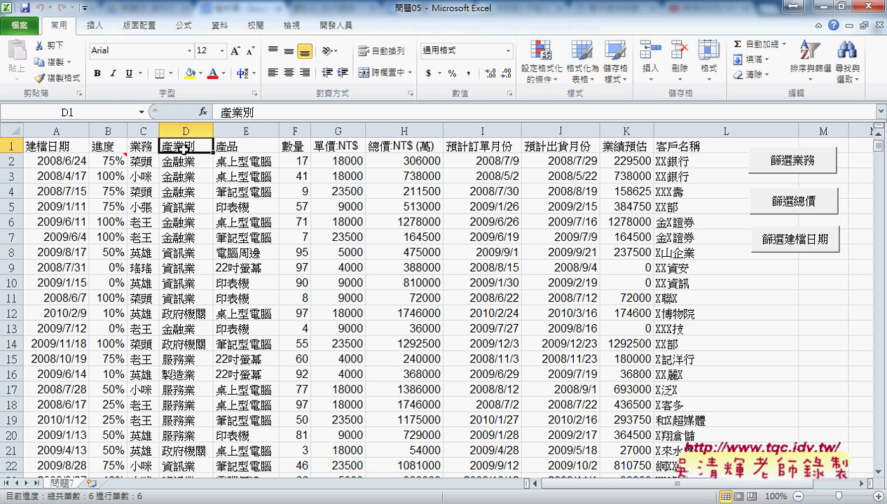
# Step: Open the 篩選業務 button's macro through 指定巨集 > 編輯, then mark 業務姓名 in the InputBox prompt
pyautogui.rightClick(780, 167)
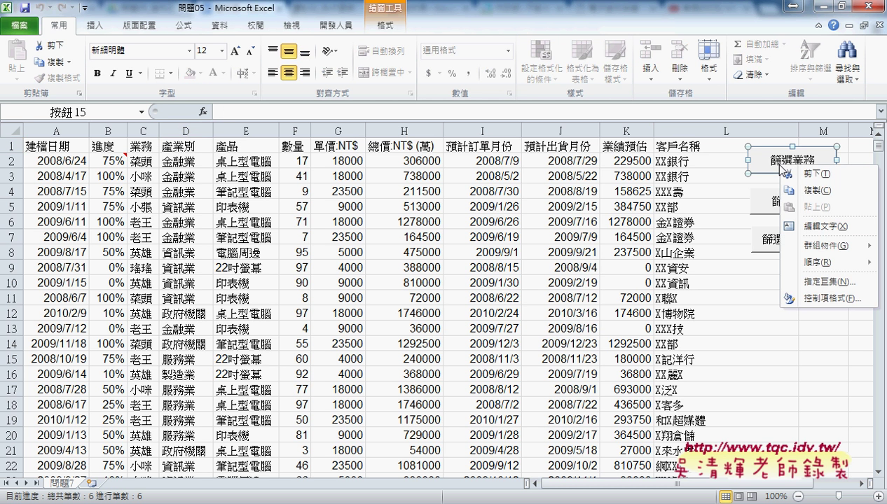
pyautogui.click(807, 283)
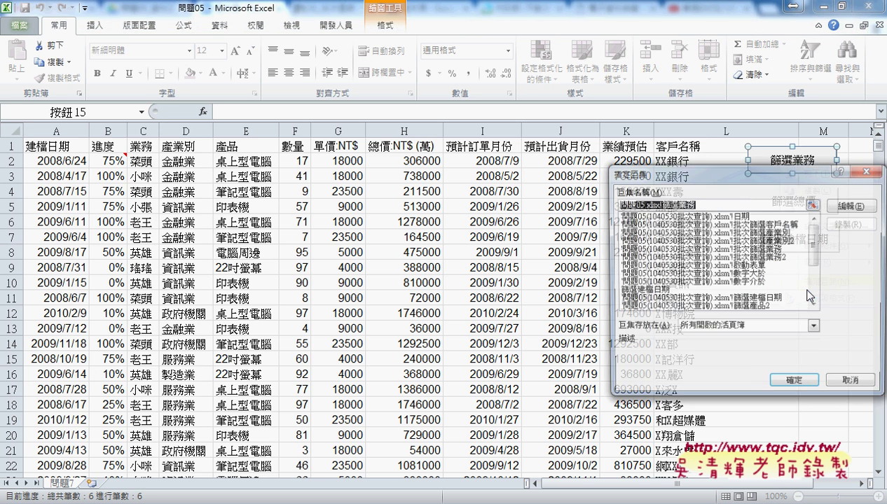
pyautogui.click(849, 207)
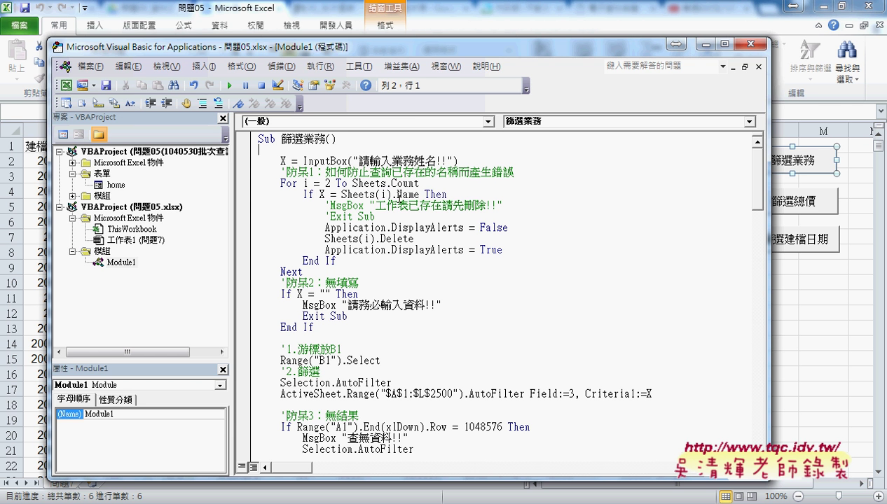
pyautogui.moveTo(390, 160); pyautogui.dragTo(435, 161)
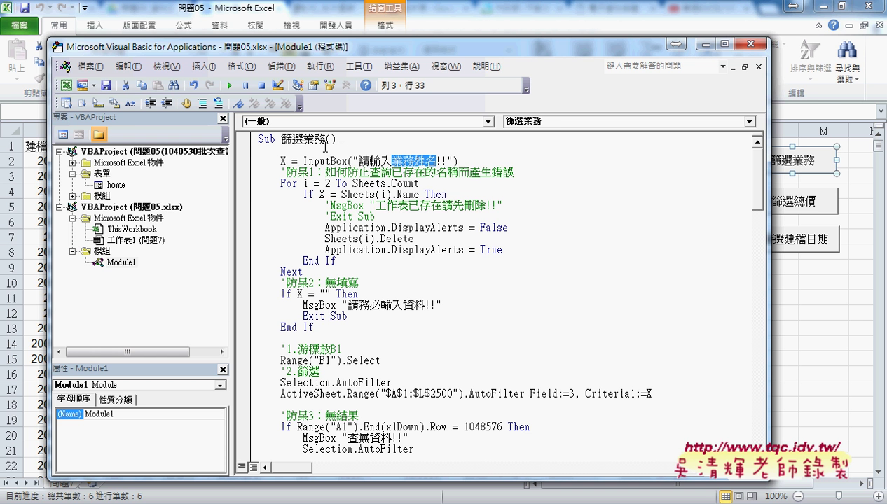
pyautogui.moveTo(147, 497)
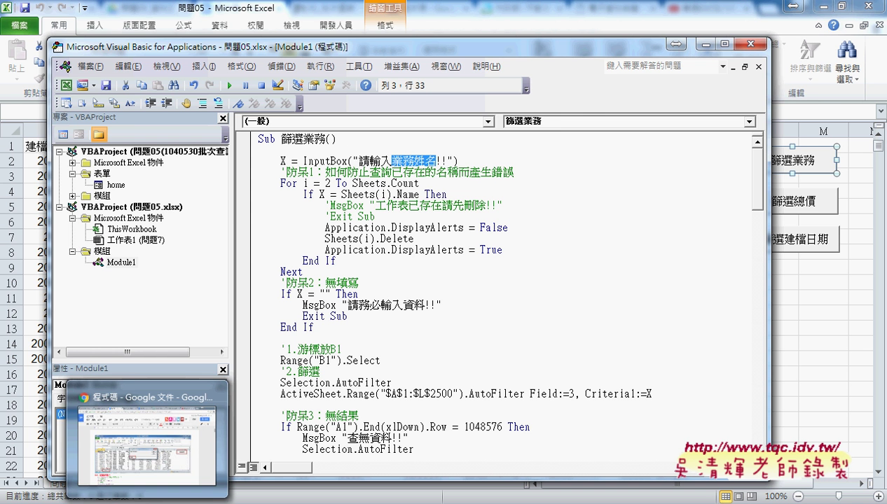
# Step: Scroll the 程式碼 document down to the Sub 篩選(欄名 As String, 欄數 As Integer) listing
pyautogui.click(145, 435)
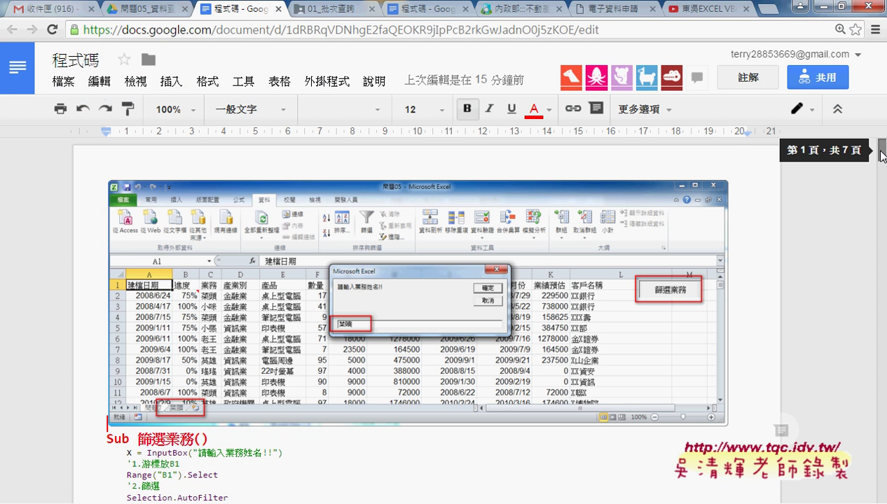
pyautogui.moveTo(881, 149)
pyautogui.mouseDown()
pyautogui.moveTo(868, 342)
pyautogui.moveTo(877, 426)
pyautogui.mouseUp()
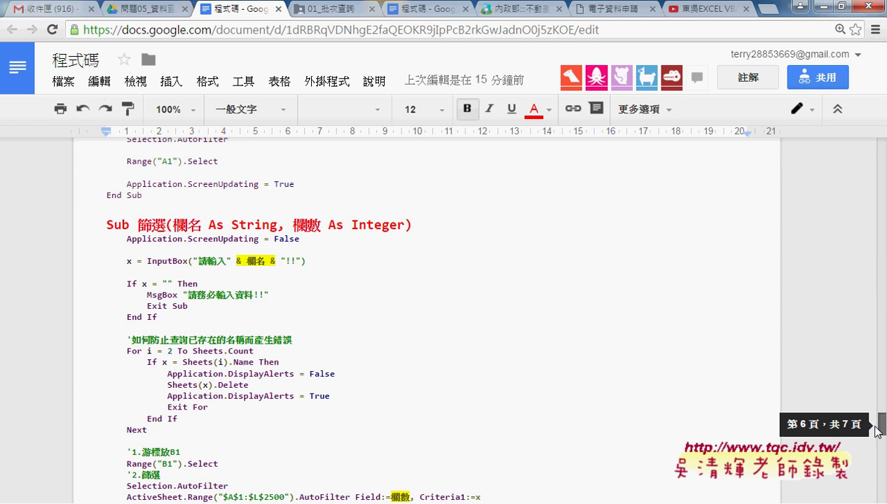
pyautogui.scroll(-1, 541, 274)
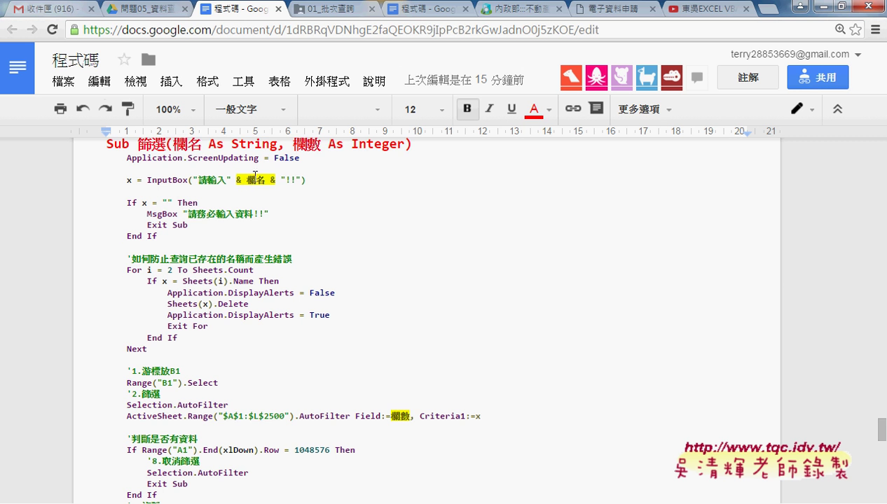
pyautogui.moveTo(174, 145); pyautogui.dragTo(140, 197)
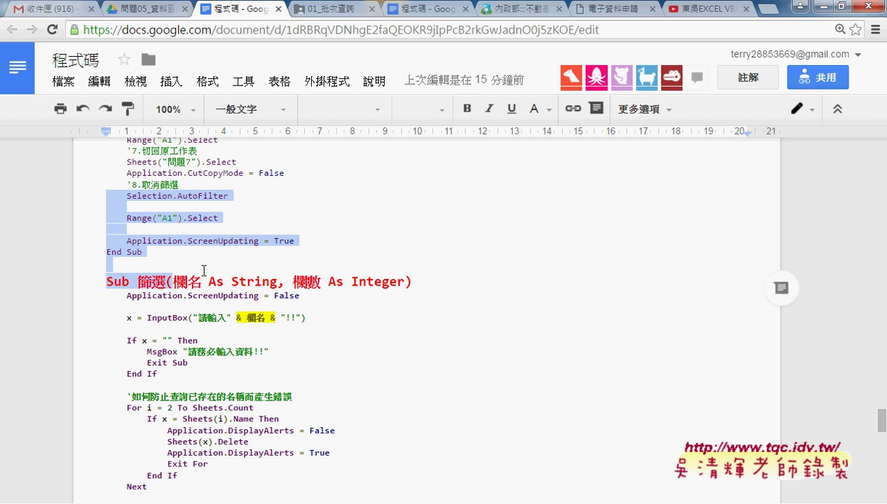
pyautogui.click(208, 270)
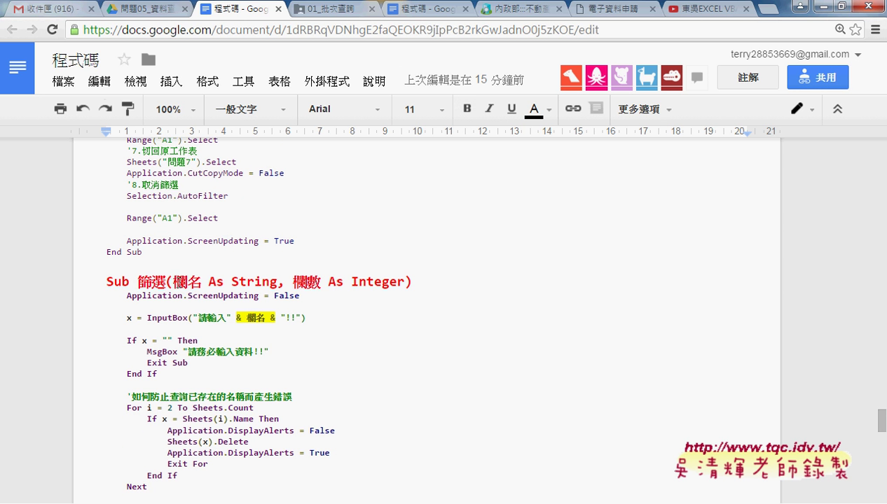
pyautogui.click(819, 6)
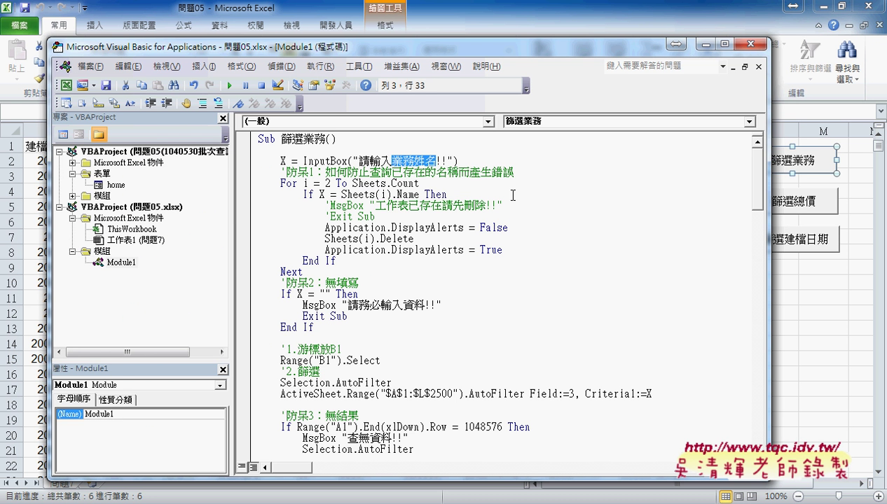
pyautogui.click(249, 140)
pyautogui.scroll(-3, 333, 340)
pyautogui.scroll(-3, 325, 403)
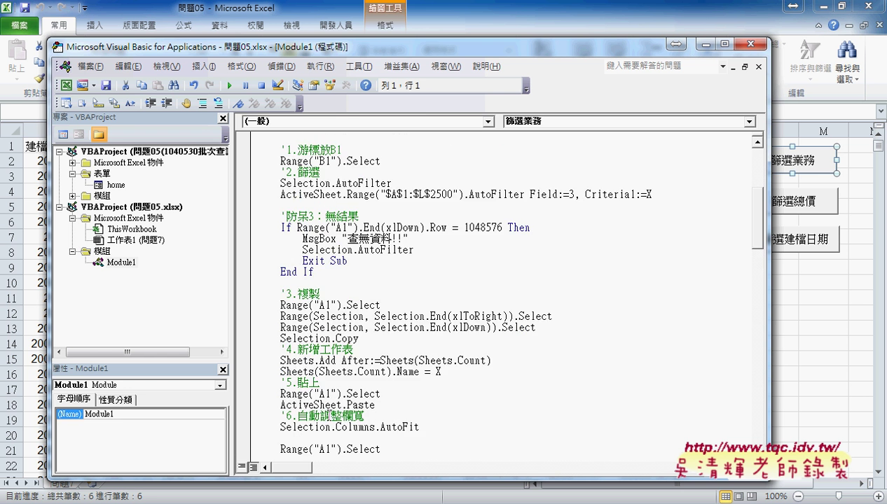
pyautogui.scroll(-3, 325, 402)
pyautogui.scroll(-1, 326, 403)
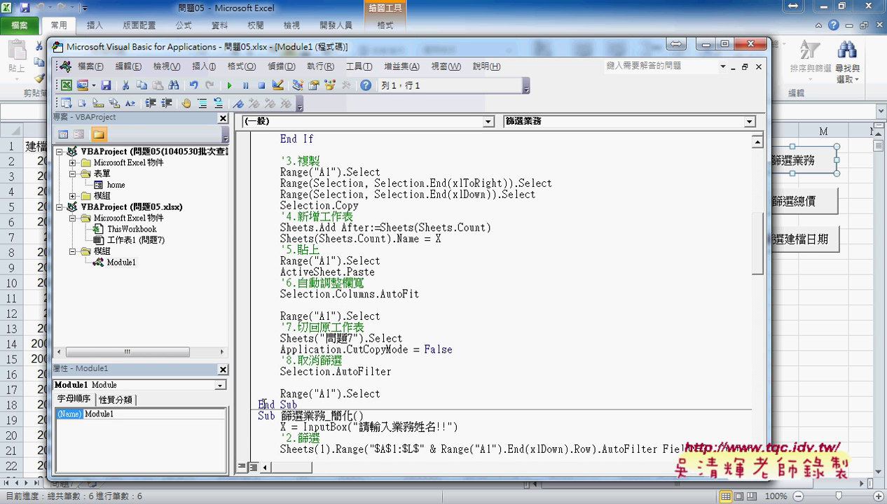
pyautogui.keyDown('shift'); pyautogui.click(255, 405); pyautogui.keyUp('shift')
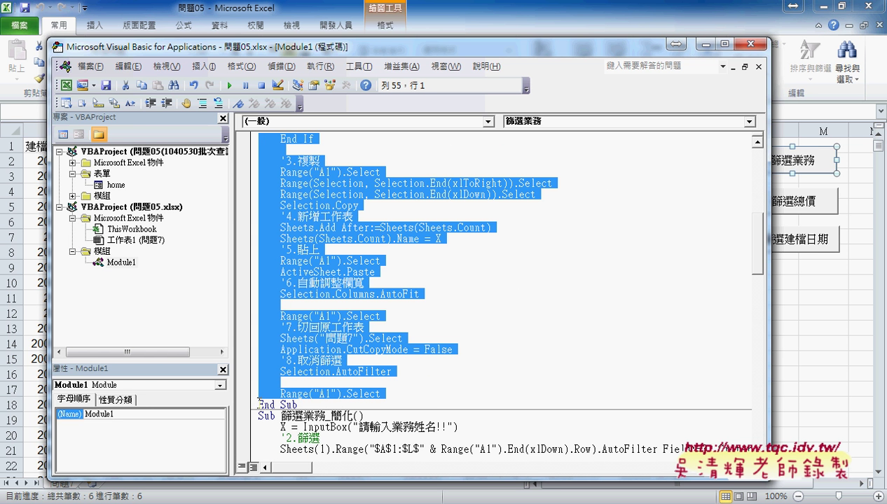
pyautogui.click(305, 405)
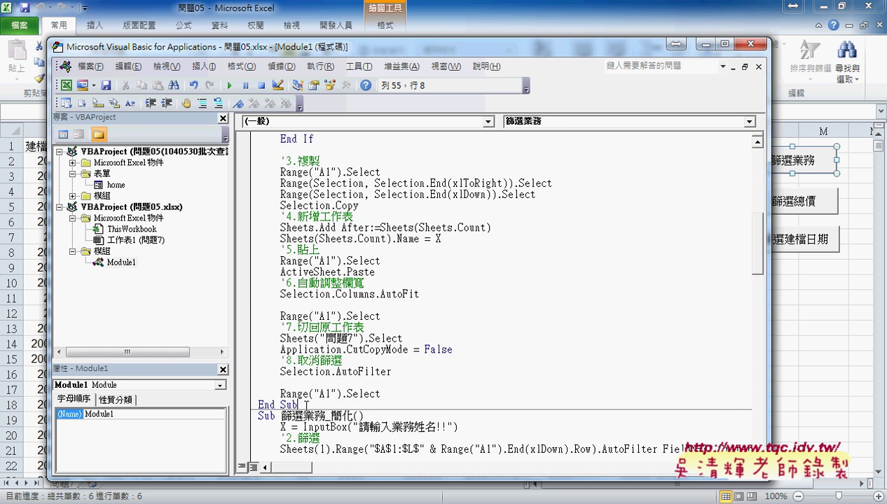
pyautogui.scroll(4, 304, 402)
pyautogui.scroll(6, 272, 257)
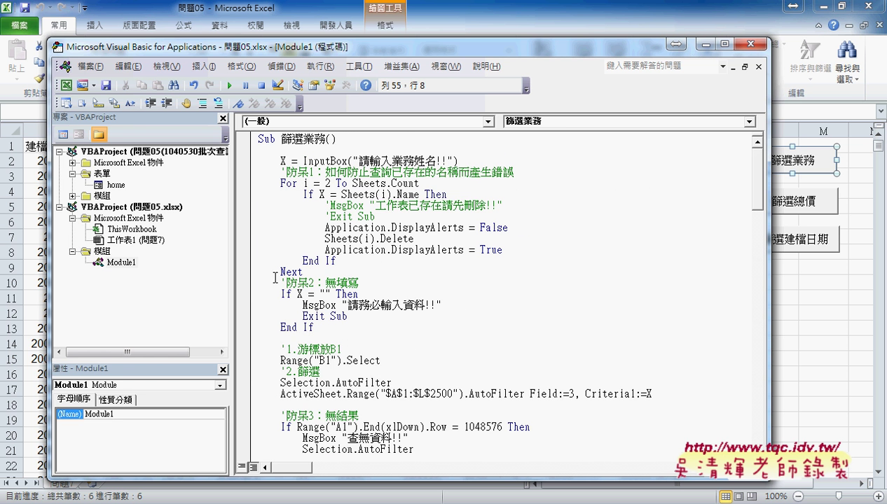
pyautogui.keyDown('shift'); pyautogui.click(258, 138); pyautogui.keyUp('shift')
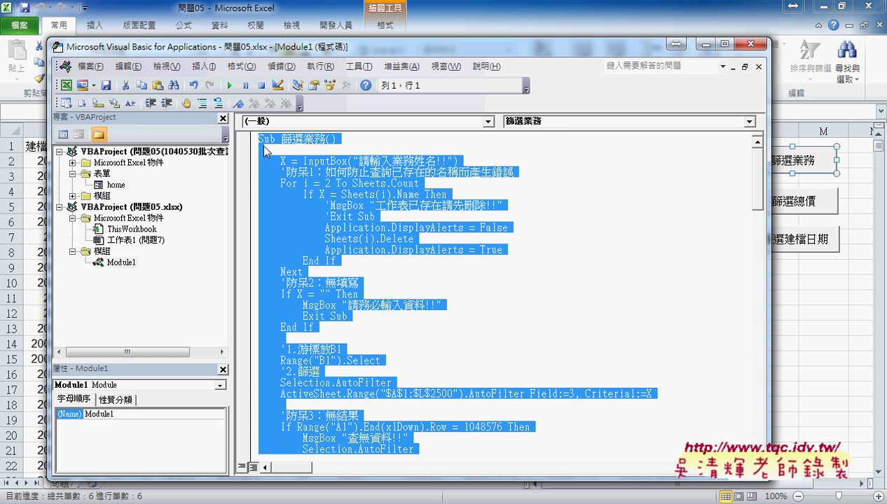
pyautogui.click(258, 140)
pyautogui.press('Return')
pyautogui.press('Up')
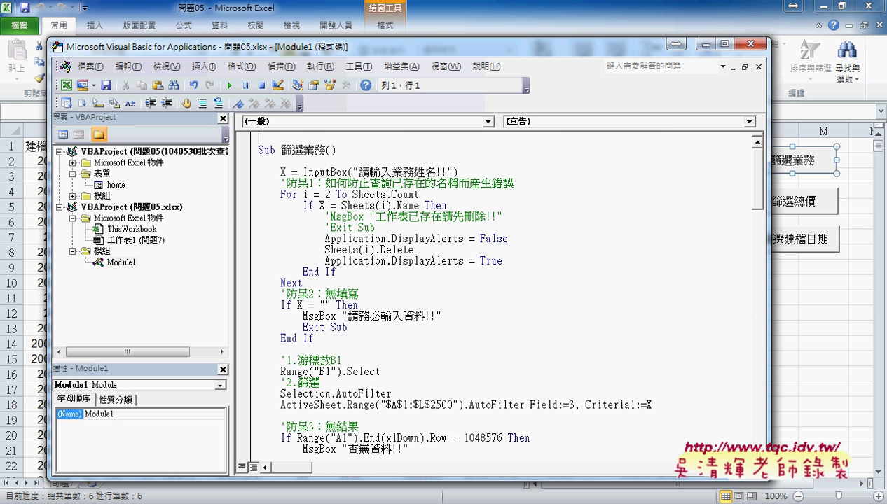
pyautogui.hotkey('ctrl', 'z')
pyautogui.scroll(8, 505, 291)
pyautogui.scroll(1, 505, 291)
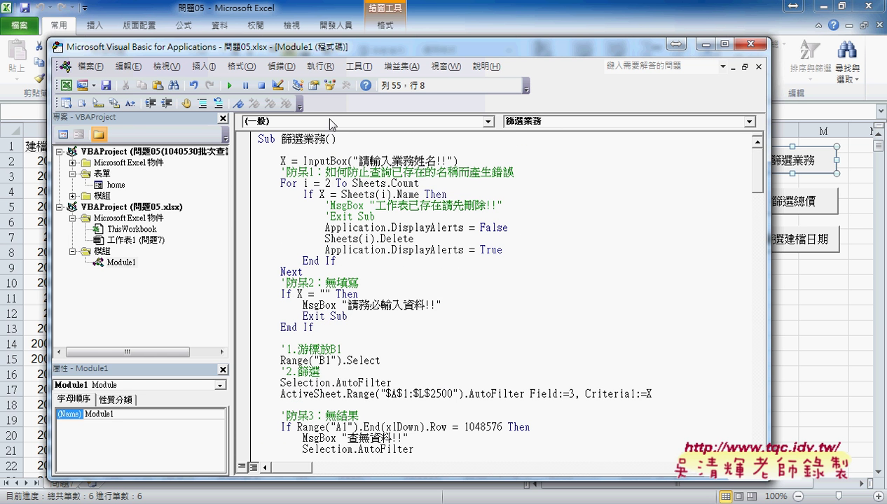
# Step: Rename the procedure from 篩選業務 to 篩選 and add a 欄名 parameter, correcting the mis-converted 攔
pyautogui.moveTo(302, 140); pyautogui.dragTo(325, 141)
pyautogui.press('Delete')
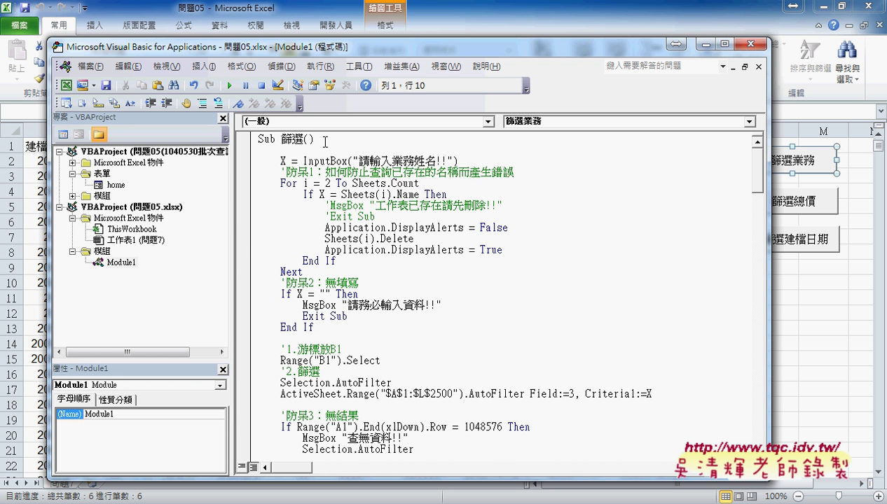
pyautogui.write('藍')
pyautogui.write('明')
pyautogui.press('Down')
pyautogui.press('Down')
pyautogui.press('Down')
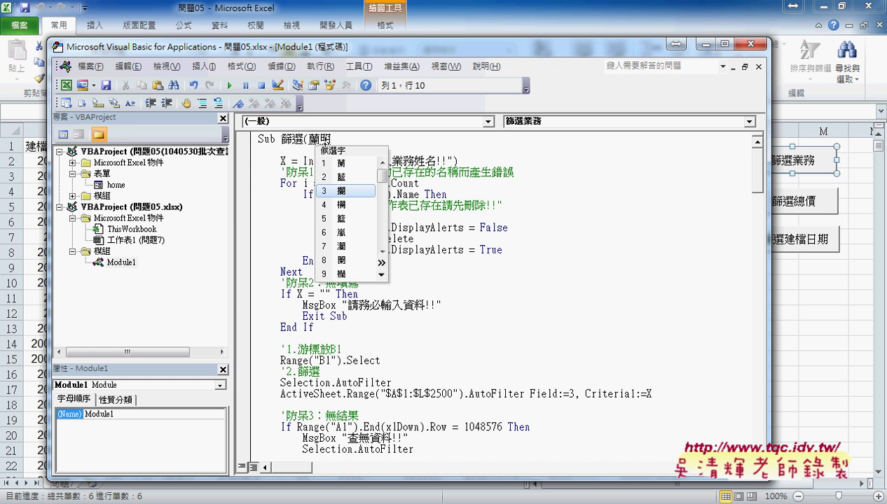
pyautogui.press('Return')
pyautogui.write(',')
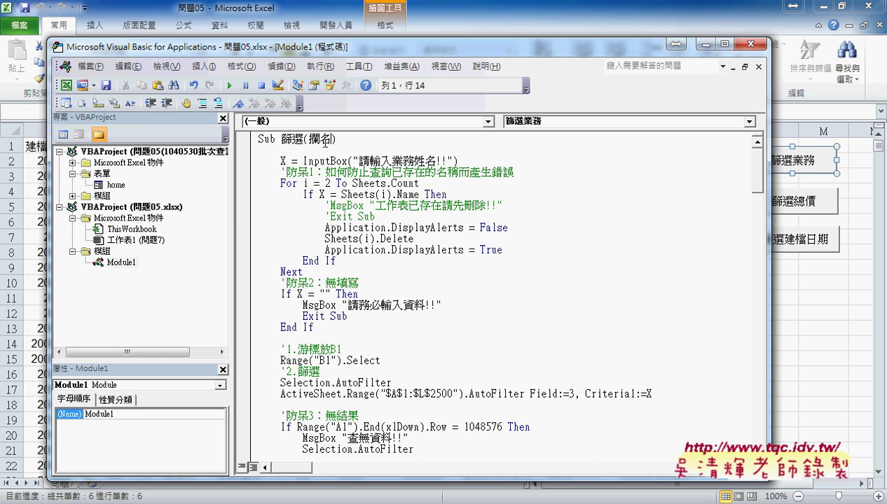
pyautogui.write(')')
pyautogui.press('Left')
pyautogui.press('Left')
pyautogui.hotkey('shift', 'Left')
pyautogui.press('Down')
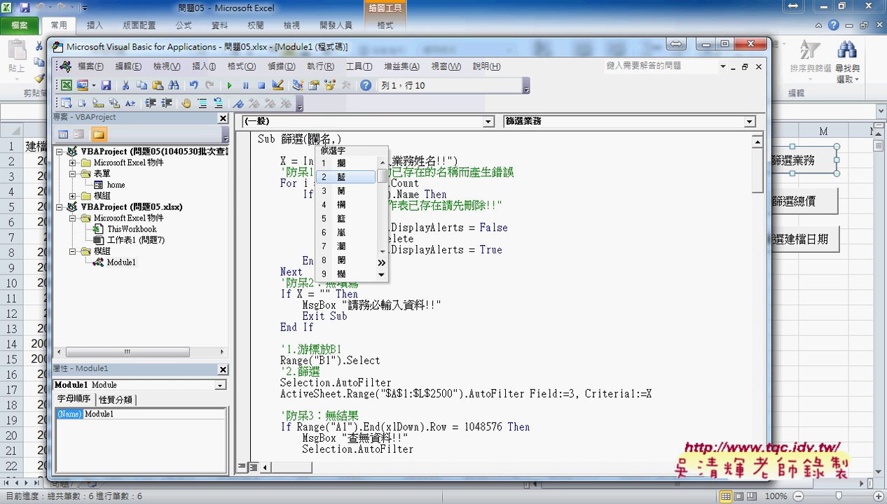
pyautogui.press('Down')
# Step: Add 欄數 as the second parameter after 欄名 in the Sub 篩選 header
pyautogui.press('Down')
pyautogui.press('Down')
pyautogui.press('Up')
pyautogui.press('Return')
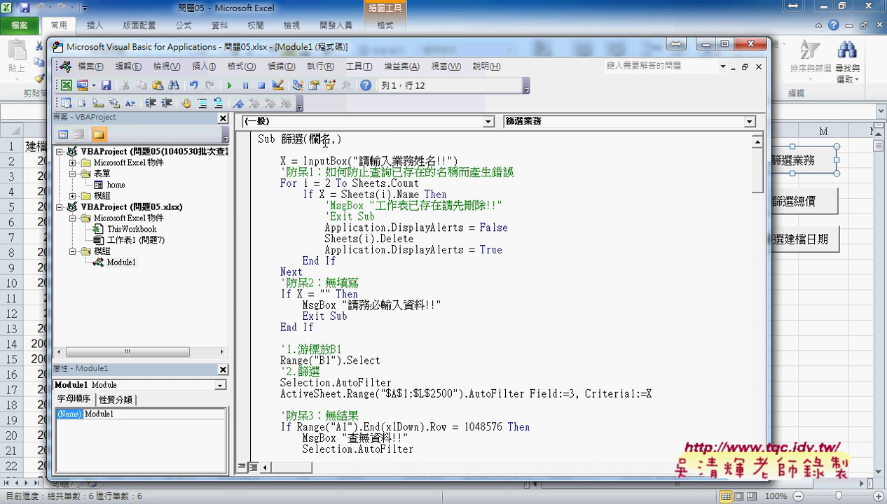
pyautogui.write('為')
pyautogui.write('欄數)')
pyautogui.press('Down')
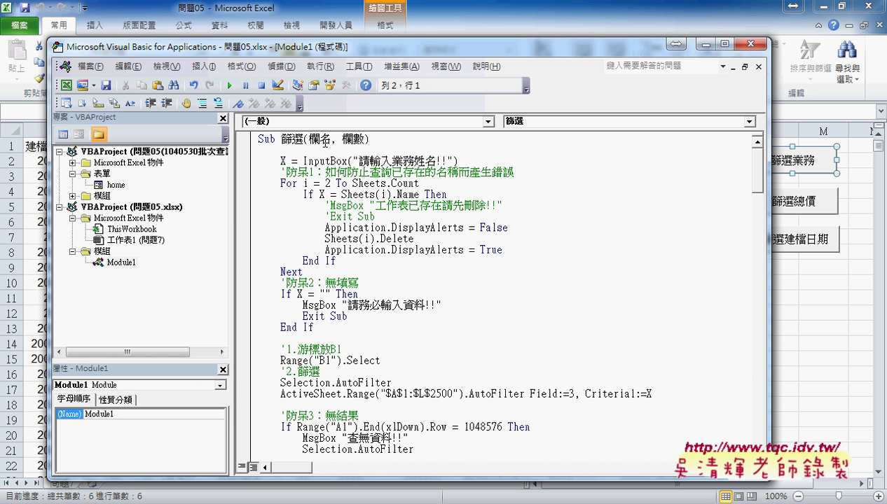
pyautogui.press('Up')
pyautogui.press('Right')
pyautogui.press('Left')
pyautogui.press('Left')
pyautogui.press('Left')
pyautogui.press('Left')
# Step: Declare 欄名 As String and 欄數 As Integer in the header
pyautogui.write('as s')
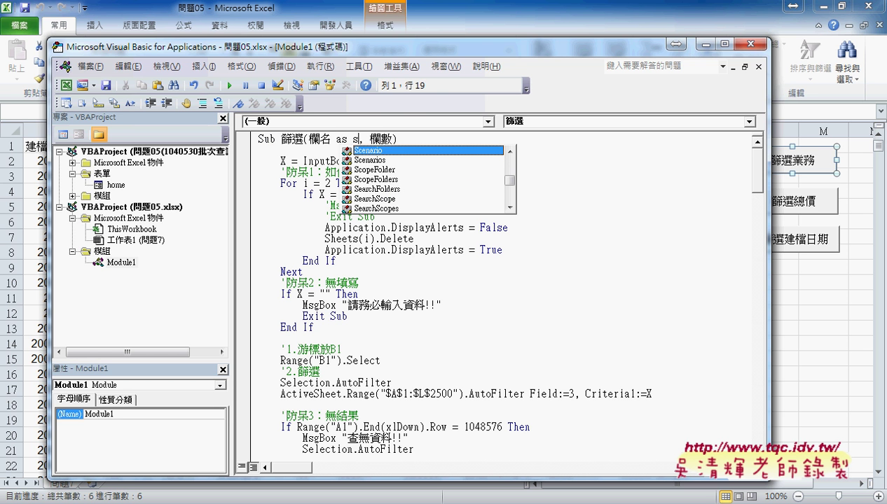
pyautogui.write('tring')
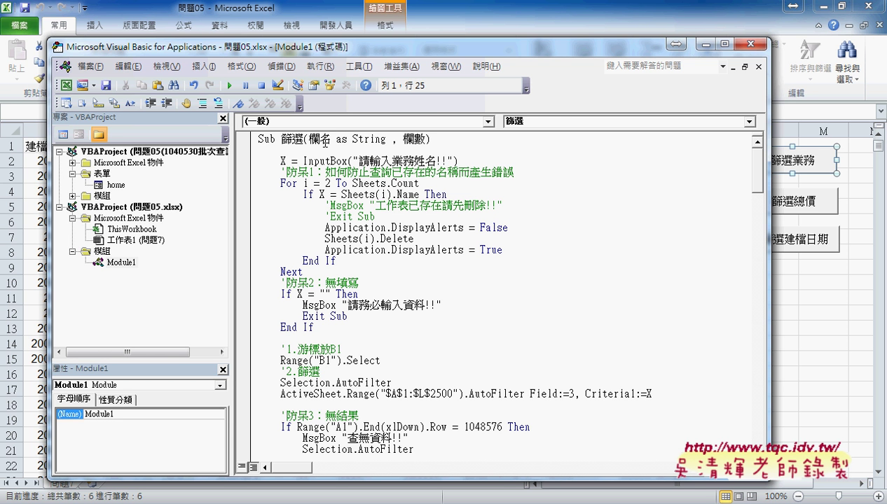
pyautogui.press('Down')
pyautogui.press('Up')
pyautogui.press('Left')
pyautogui.press('Left')
pyautogui.press('Right')
pyautogui.press('Right')
pyautogui.press('Right')
pyautogui.press('Right')
pyautogui.press('Right')
pyautogui.write('as ')
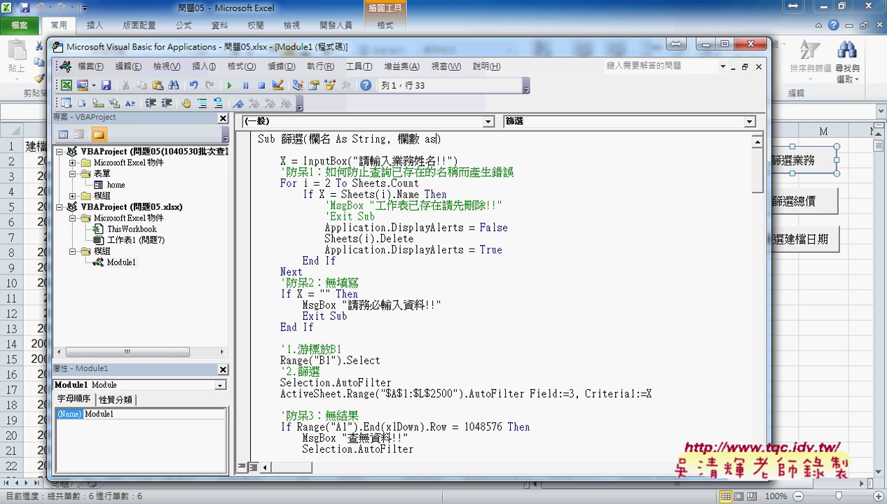
pyautogui.write('int')
pyautogui.press('Down')
pyautogui.press('Up')
pyautogui.press('Left')
# Step: Replace 業務姓名 in the InputBox prompt with " & 欄名 & " so it reads "請輸入" & 欄名 & "!!"
pyautogui.moveTo(308, 140); pyautogui.dragTo(333, 139)
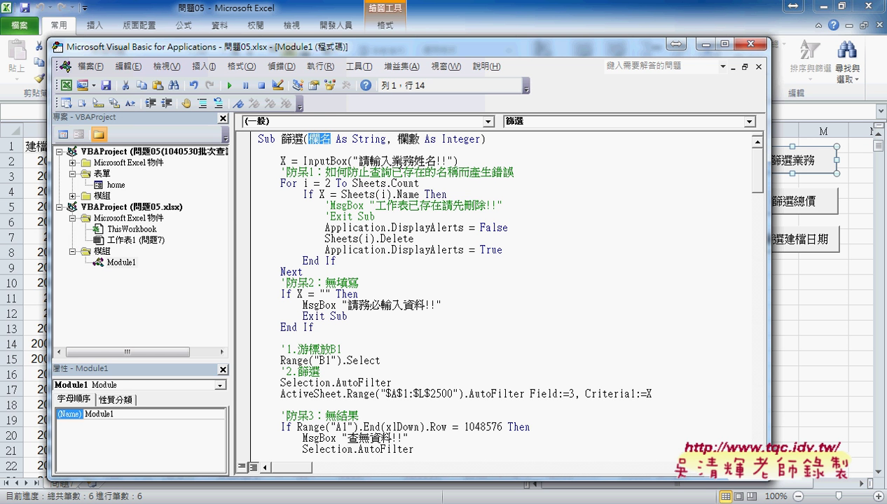
pyautogui.click(392, 163)
pyautogui.moveTo(391, 162); pyautogui.dragTo(436, 160)
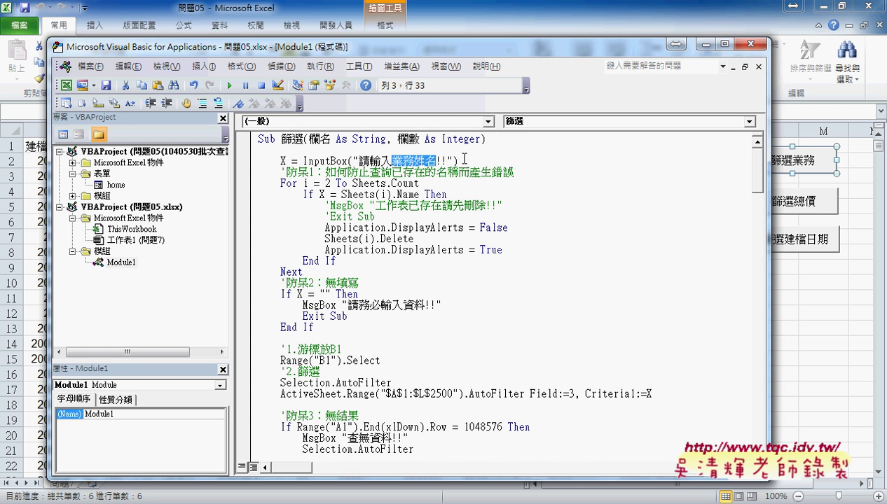
pyautogui.write('" "')
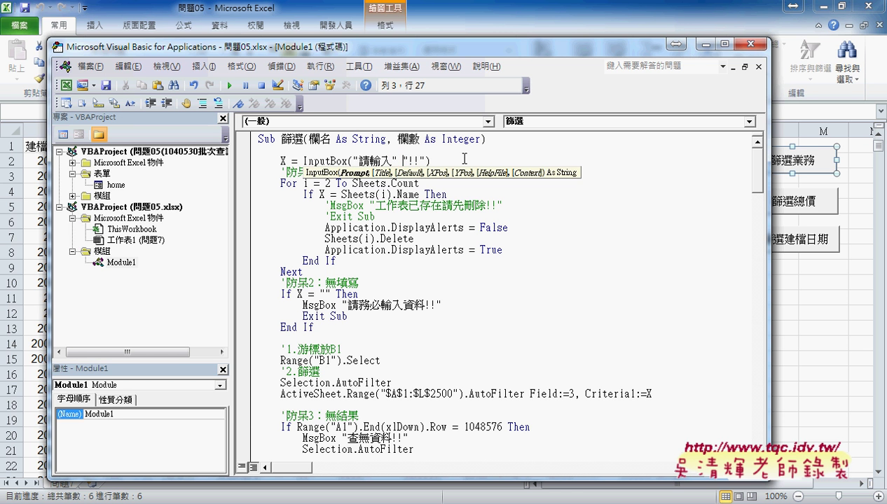
pyautogui.press('Left')
pyautogui.write('& ')
pyautogui.write('&')
pyautogui.click(309, 140)
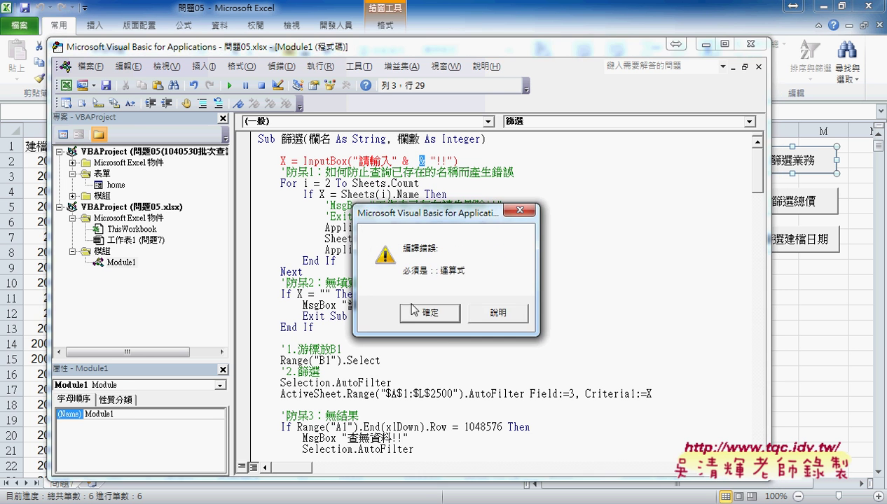
pyautogui.click(434, 323)
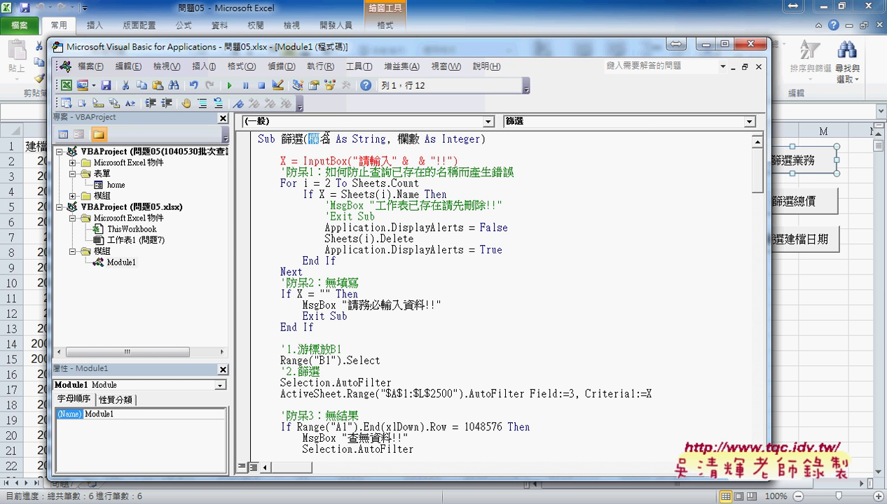
pyautogui.doubleClick(318, 143)
pyautogui.moveTo(318, 144)
pyautogui.mouseDown()
pyautogui.moveTo(412, 162)
pyautogui.moveTo(457, 160)
pyautogui.mouseUp()
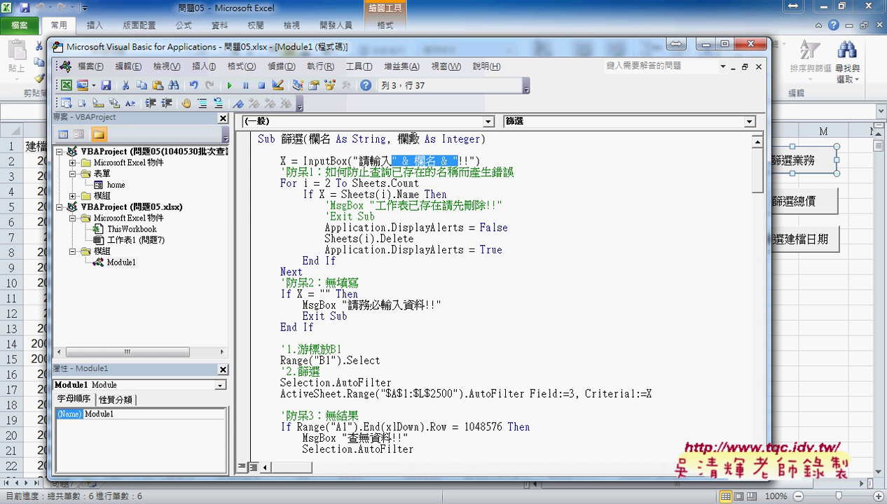
# Step: Replace the fixed field number 3 after Field:= in the AutoFilter line with 欄數
pyautogui.doubleClick(572, 394)
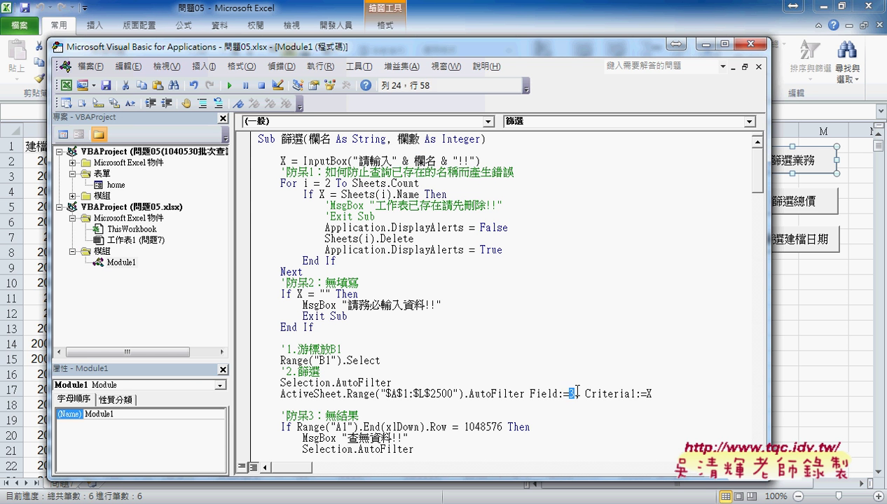
pyautogui.write('3')
pyautogui.doubleClick(408, 139)
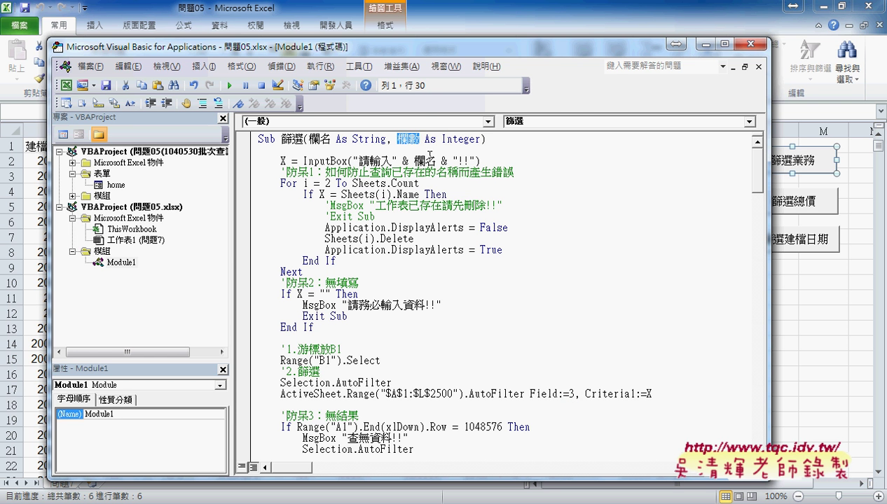
pyautogui.hotkey('ctrl', 'c')
pyautogui.doubleClick(572, 394)
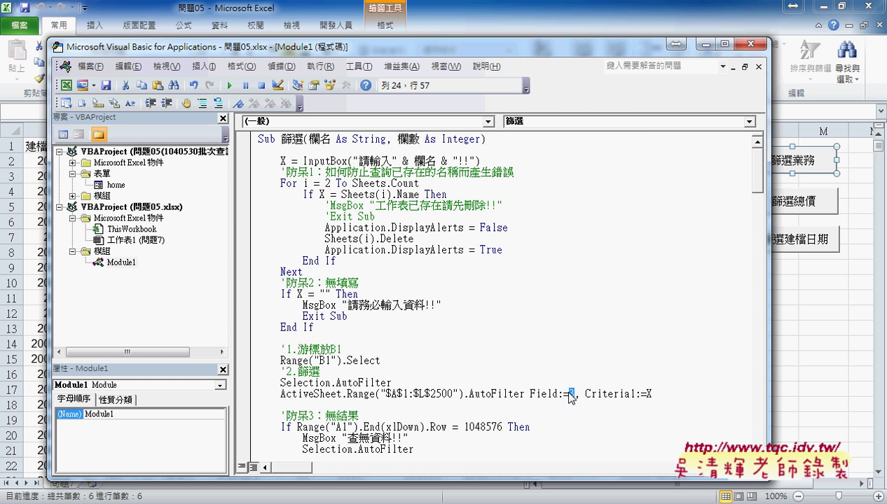
pyautogui.hotkey('ctrl', 'v')
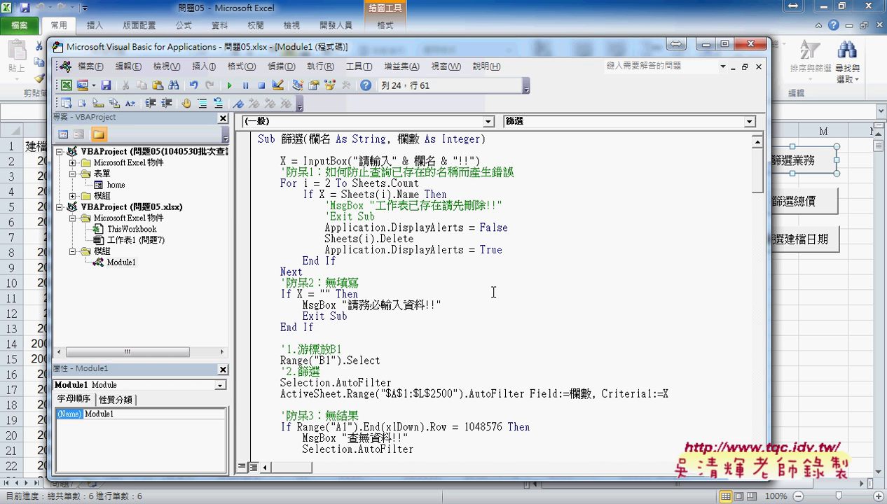
pyautogui.doubleClick(578, 393)
# Step: Delete the entire body of Sub 篩選業務, leaving only its header and End Sub
pyautogui.scroll(-3, 513, 216)
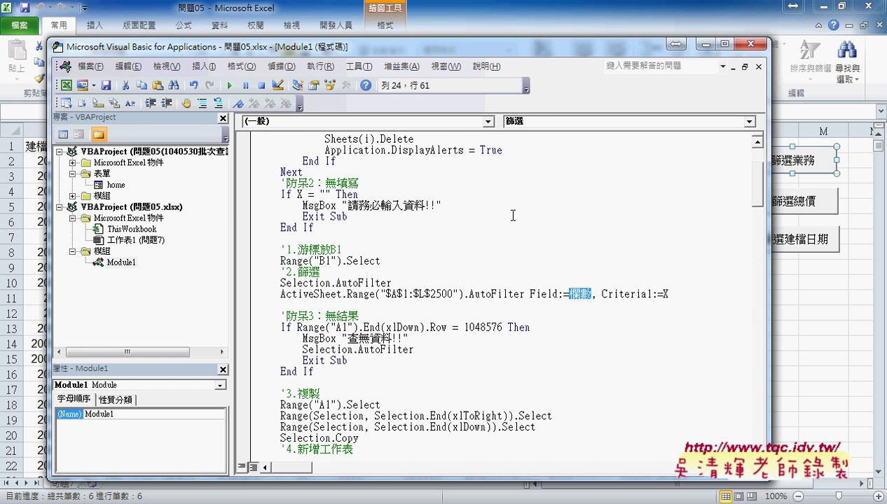
pyautogui.scroll(3, 513, 216)
pyautogui.scroll(-8, 513, 215)
pyautogui.scroll(-3, 513, 216)
pyautogui.scroll(-3, 513, 216)
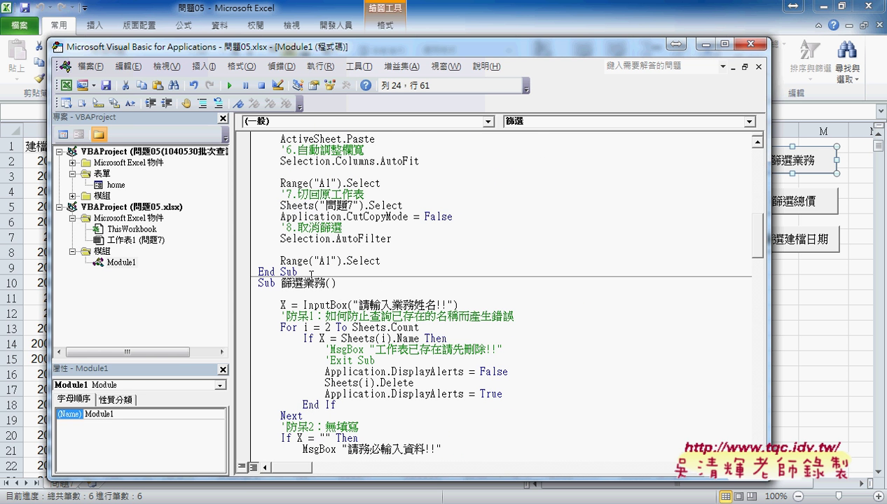
pyautogui.click(267, 295)
pyautogui.scroll(-6, 391, 309)
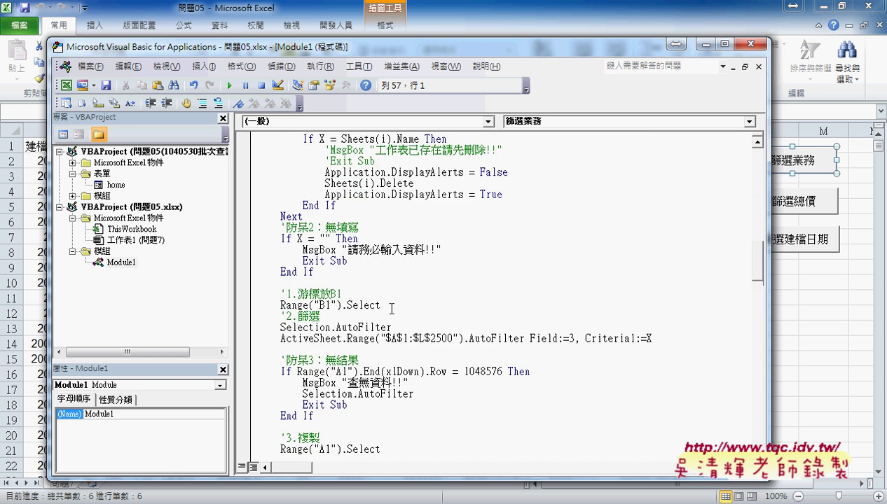
pyautogui.scroll(-3, 392, 308)
pyautogui.scroll(-4, 391, 308)
pyautogui.scroll(-3, 391, 309)
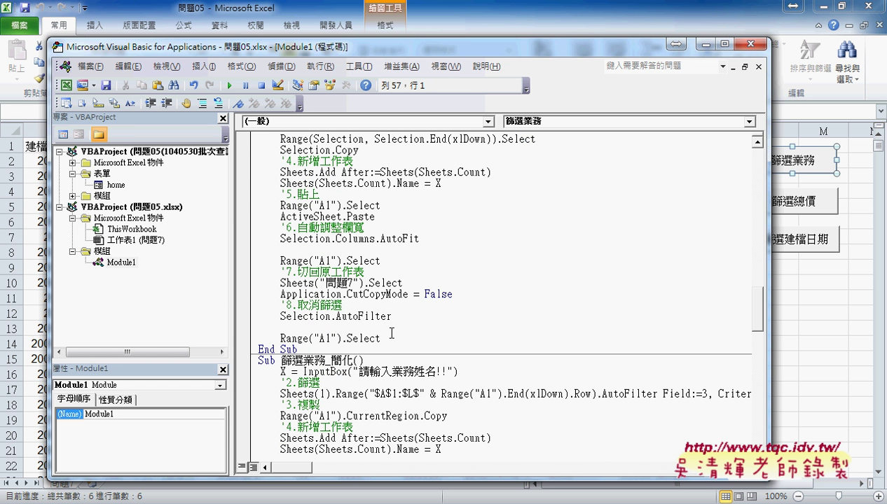
pyautogui.keyDown('shift'); pyautogui.click(394, 340); pyautogui.keyUp('shift')
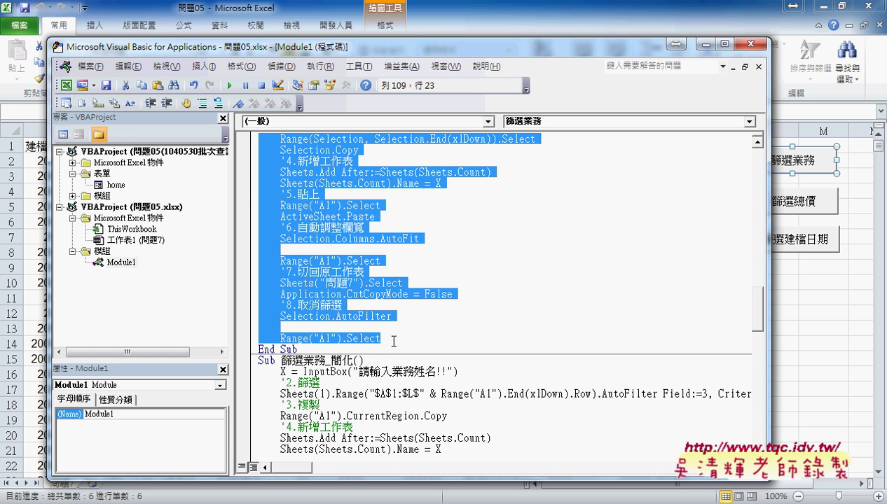
pyautogui.press('Delete')
pyautogui.scroll(2, 394, 341)
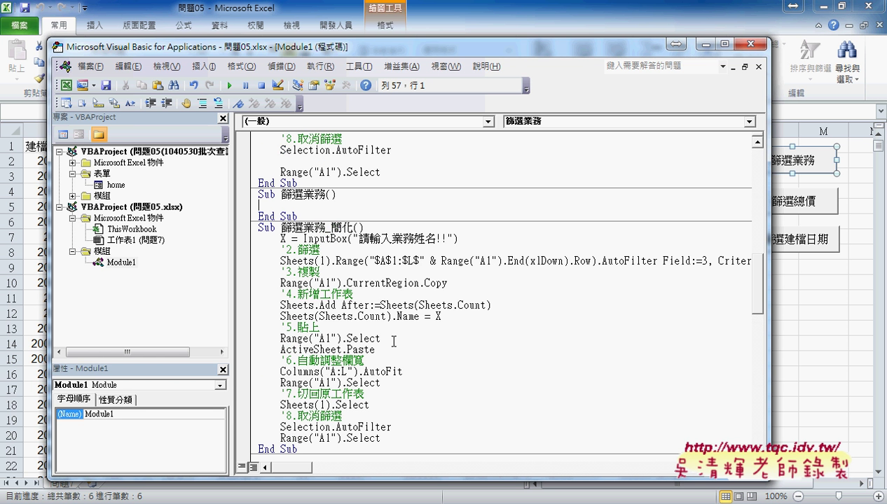
# Step: Type an indented call 篩選( line inside the emptied Sub 篩選業務
pyautogui.press('Tab')
pyautogui.write('c')
pyautogui.write('all')
pyautogui.press('Up')
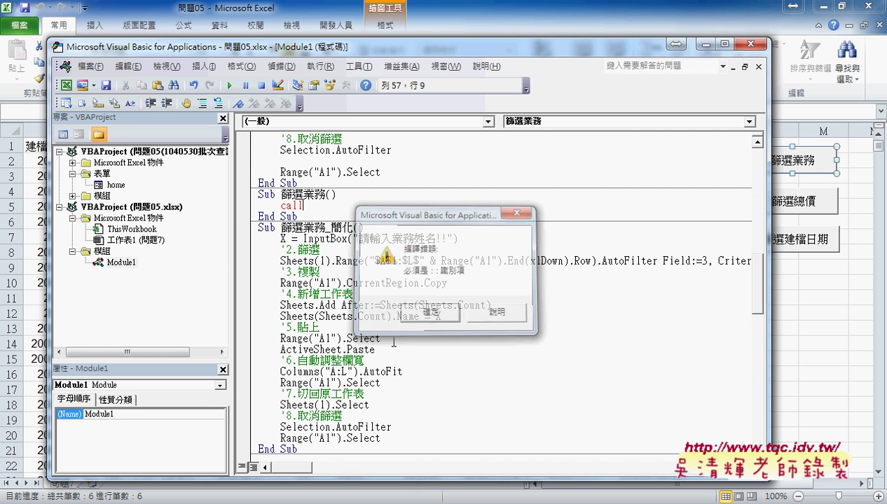
pyautogui.press('Return')
pyautogui.hotkey('shift', 'Left')
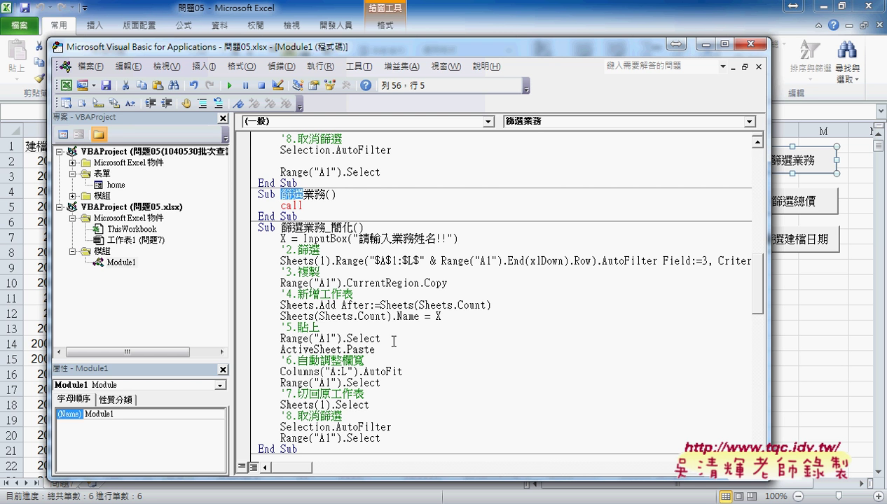
pyautogui.press('Down')
pyautogui.press('Right')
pyautogui.press('Right')
pyautogui.press('Right')
pyautogui.press('Right')
pyautogui.press('Right')
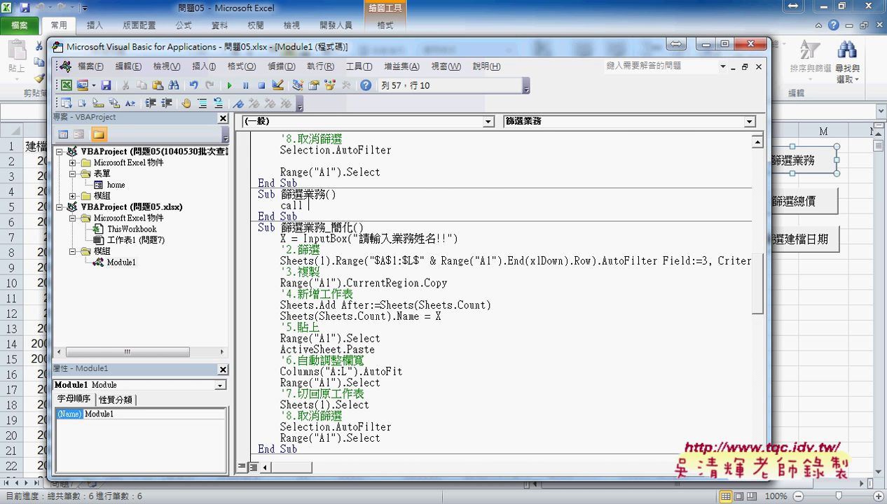
pyautogui.hotkey('ctrl', 'v')
pyautogui.write('(')
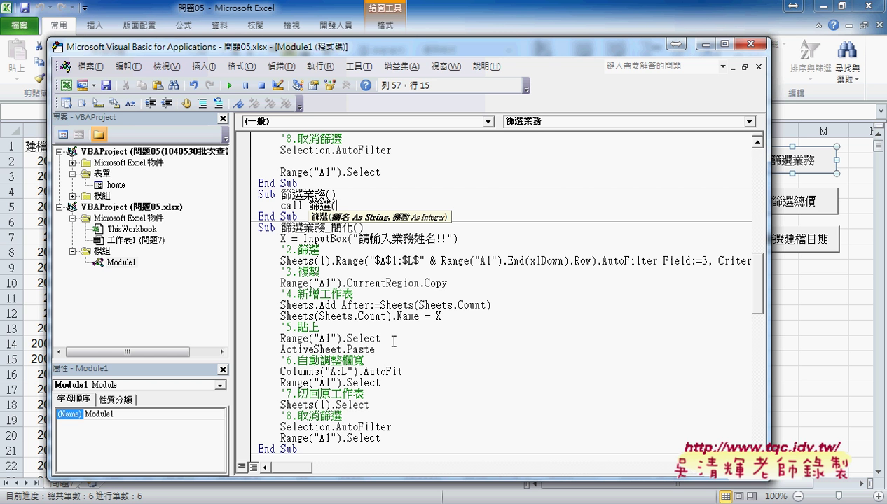